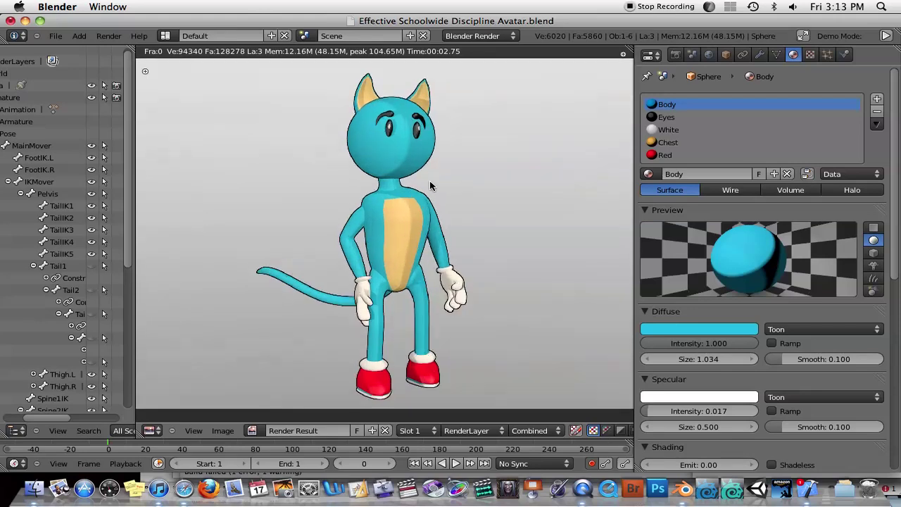
Step: Examine the rendered cat character, and return to the model in the 3D view
{"action": "key", "text": "j"}
{"action": "key", "text": "j"}
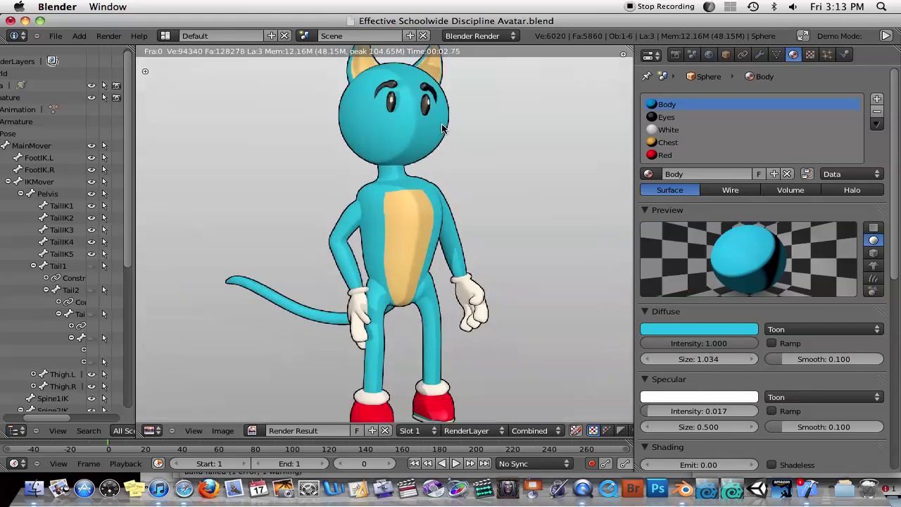
{"action": "key", "text": "j"}
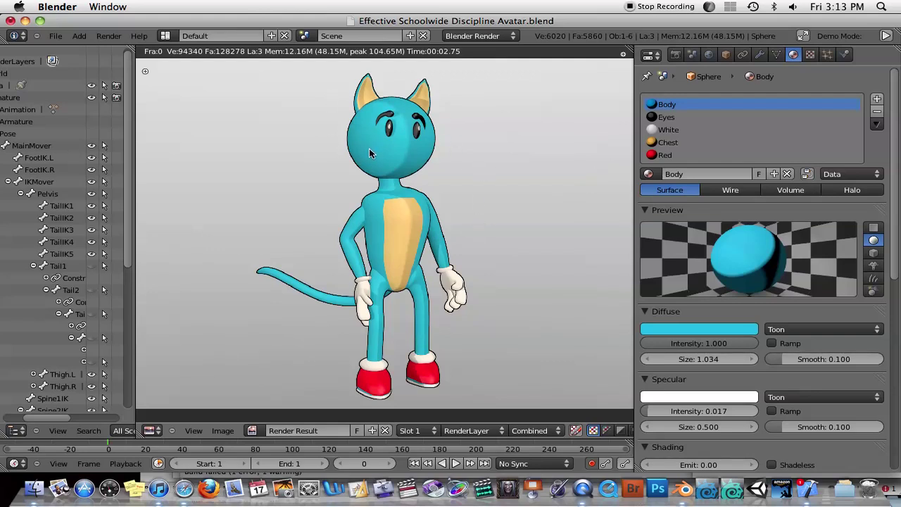
{"action": "key", "text": "Escape"}
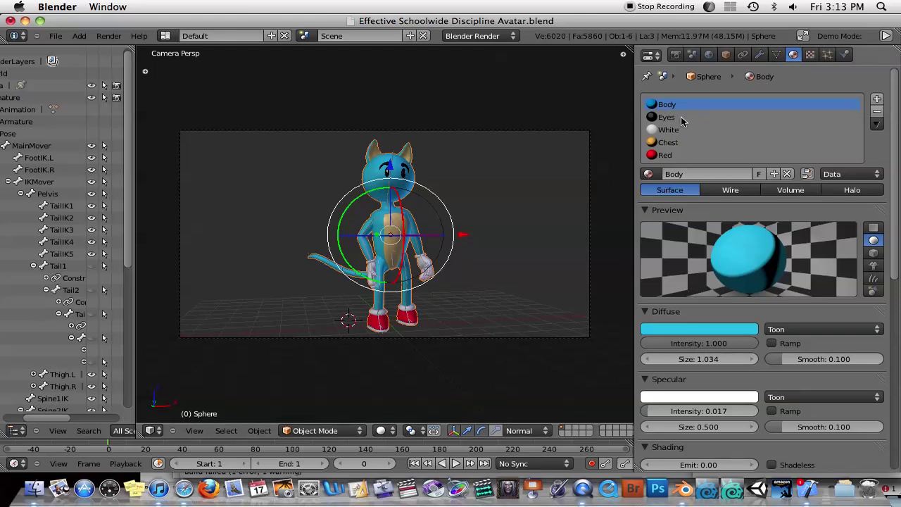
{"action": "mouse_move", "coordinate": [451, 220]}
{"action": "middle_mouse_down"}
{"action": "mouse_move", "coordinate": [417, 210]}
{"action": "mouse_move", "coordinate": [388, 235]}
{"action": "mouse_move", "coordinate": [541, 342]}
{"action": "mouse_move", "coordinate": [417, 247]}
{"action": "mouse_move", "coordinate": [344, 251]}
{"action": "mouse_move", "coordinate": [517, 255]}
{"action": "mouse_move", "coordinate": [298, 256]}
{"action": "mouse_move", "coordinate": [505, 230]}
{"action": "mouse_move", "coordinate": [459, 235]}
{"action": "middle_mouse_up"}
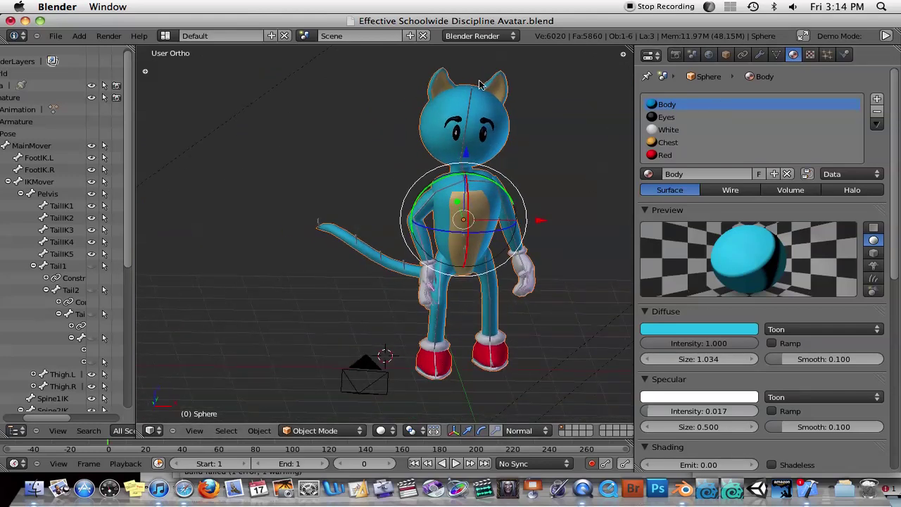
Step: Review the settings of the Eyes, White, Chest and Red materials, and return to those of the Body material
{"action": "left_click", "coordinate": [684, 118]}
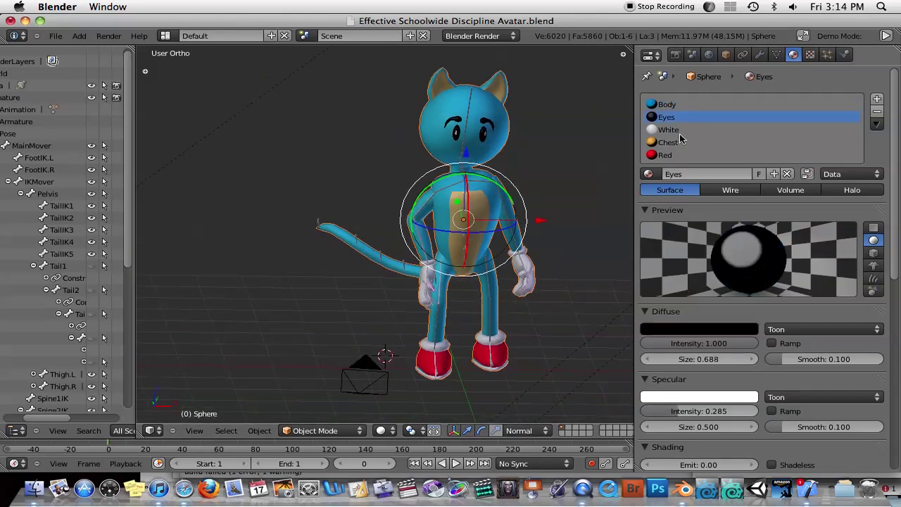
{"action": "left_click", "coordinate": [679, 132]}
{"action": "left_click", "coordinate": [679, 143]}
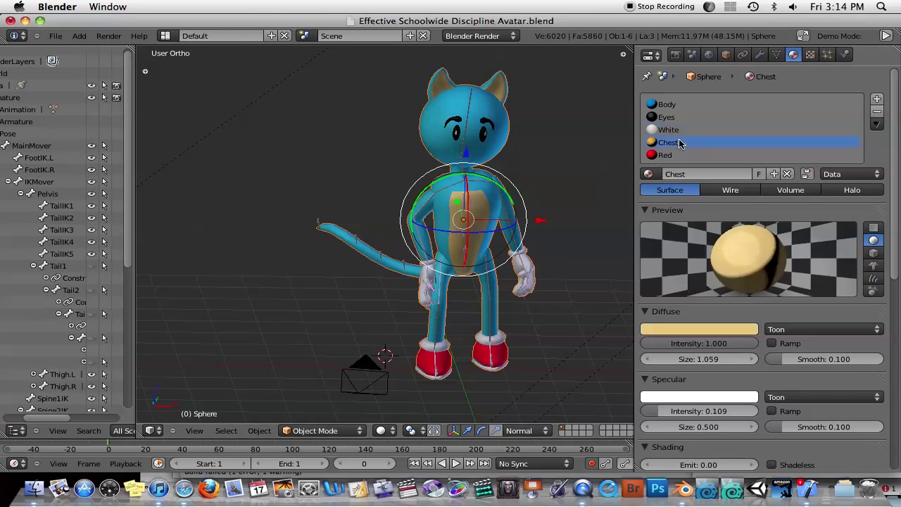
{"action": "left_click", "coordinate": [672, 155]}
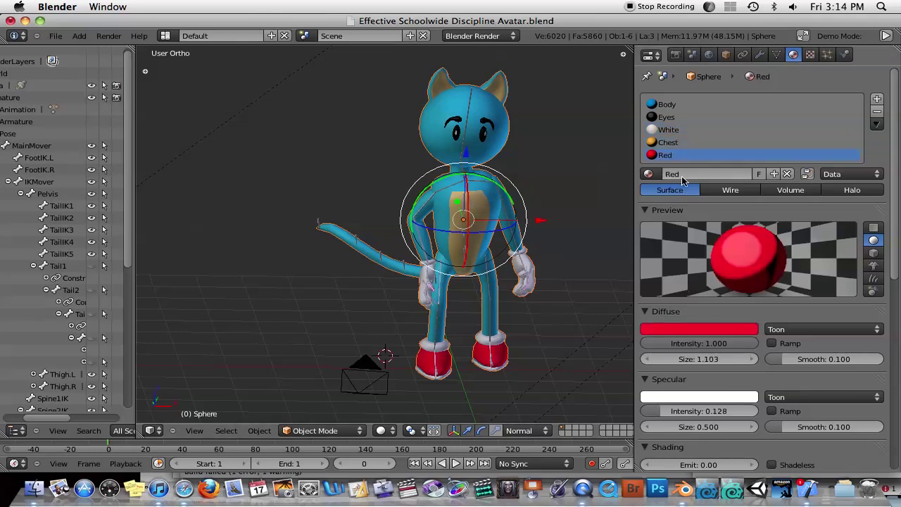
{"action": "left_click", "coordinate": [679, 104]}
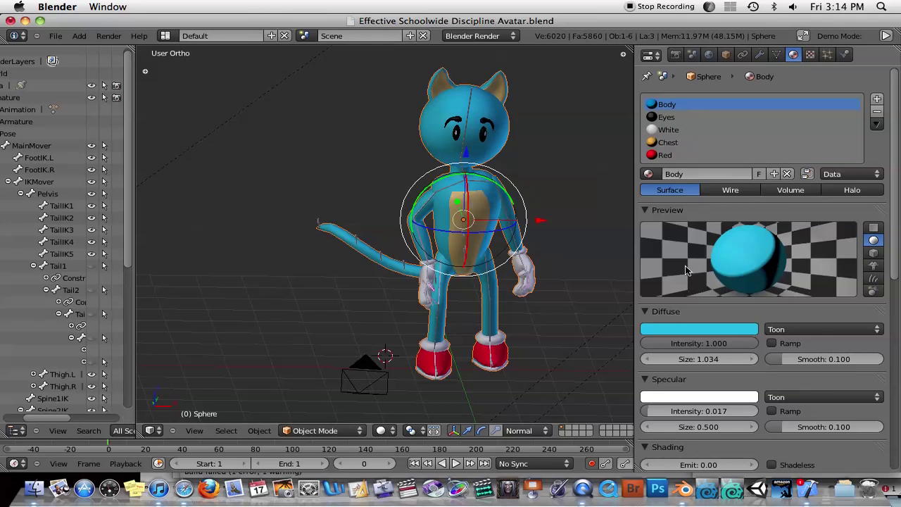
{"action": "scroll", "coordinate": [777, 316], "scroll_direction": "down", "scroll_amount": 3}
{"action": "scroll", "coordinate": [776, 317], "scroll_direction": "up", "scroll_amount": 3}
{"action": "scroll", "coordinate": [746, 297], "scroll_direction": "down", "scroll_amount": 5}
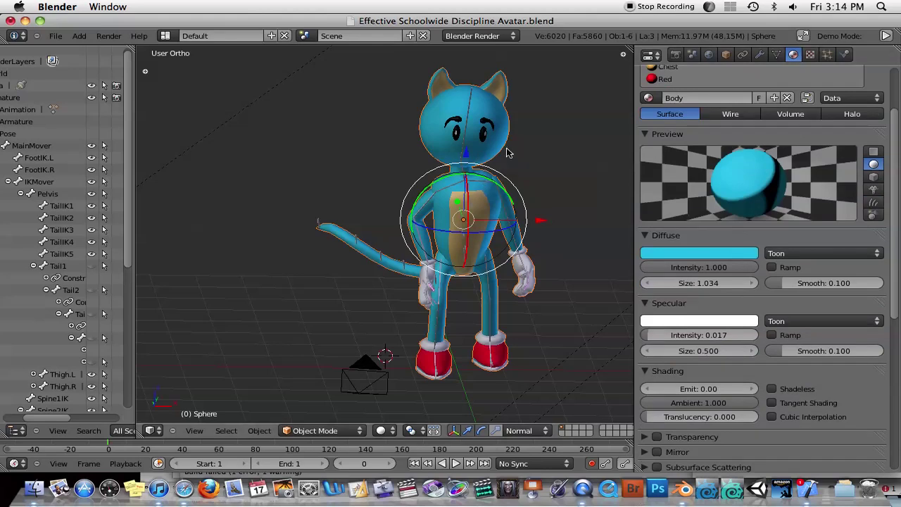
Step: Render the scene, and choose Toon as the Body material's diffuse shader model
{"action": "key", "text": "F12"}
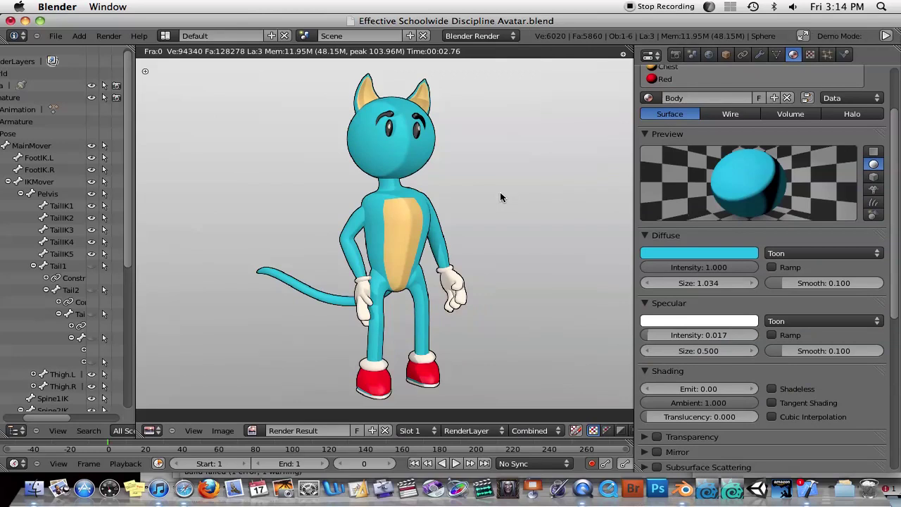
{"action": "scroll", "coordinate": [727, 100], "scroll_direction": "up", "scroll_amount": 4}
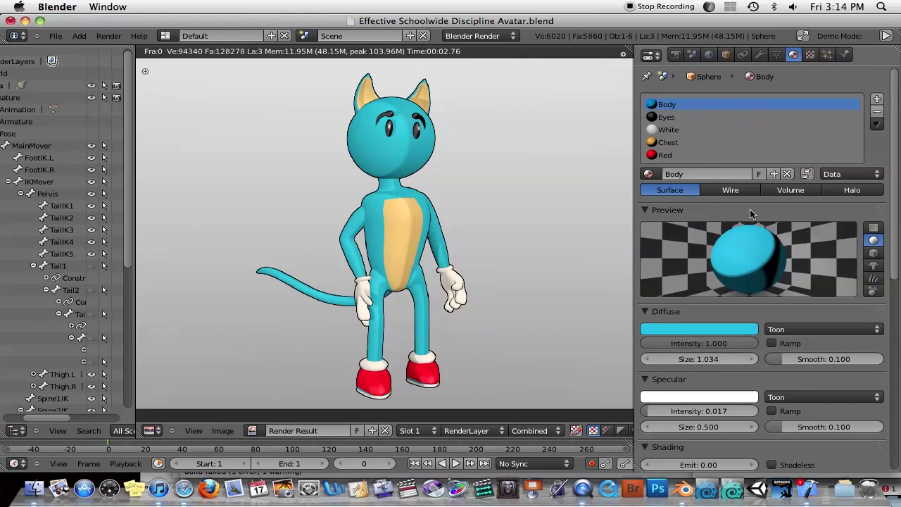
{"action": "scroll", "coordinate": [821, 275], "scroll_direction": "down", "scroll_amount": 5}
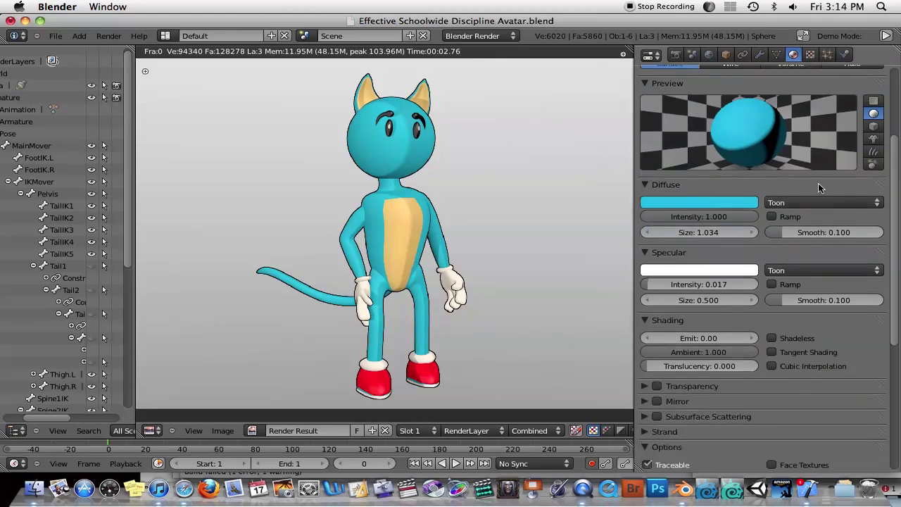
{"action": "left_click", "coordinate": [821, 202]}
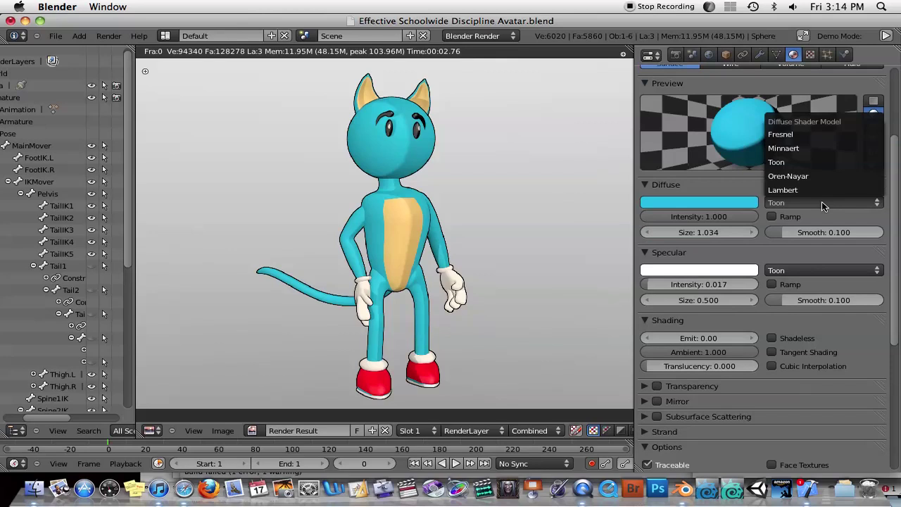
{"action": "left_click", "coordinate": [806, 163]}
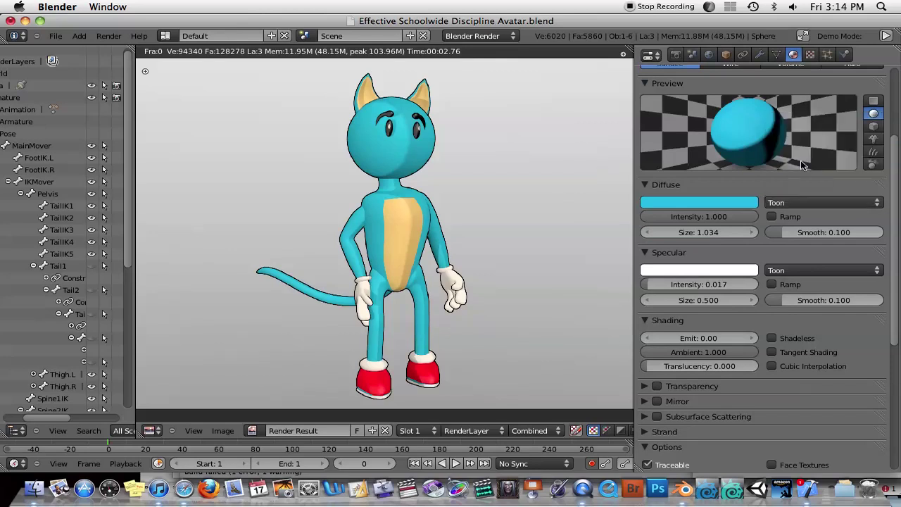
{"action": "left_click", "coordinate": [813, 271]}
Step: Try a Body material diffuse intensity of about 0.835, and restore it to 1.000
{"action": "left_click", "coordinate": [778, 216]}
{"action": "left_click_drag", "start_coordinate": [732, 214], "coordinate": [716, 218]}
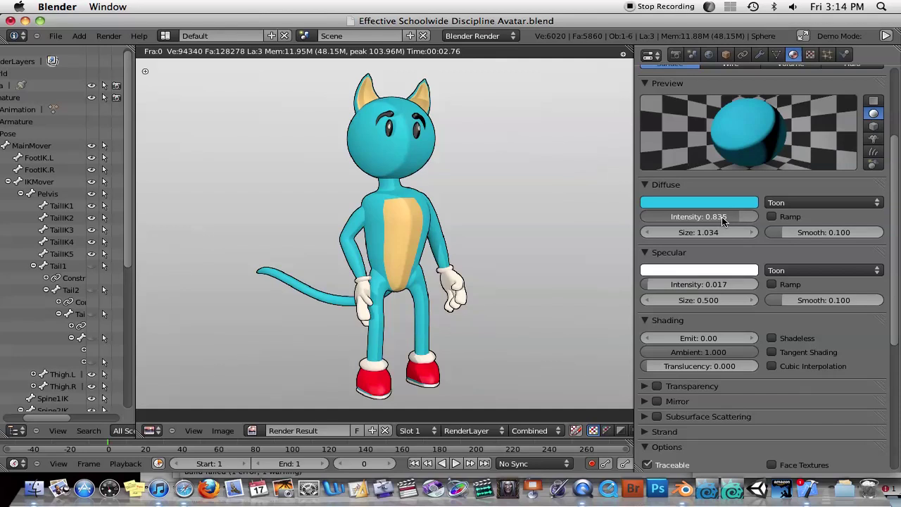
{"action": "left_click_drag", "start_coordinate": [721, 216], "coordinate": [770, 217]}
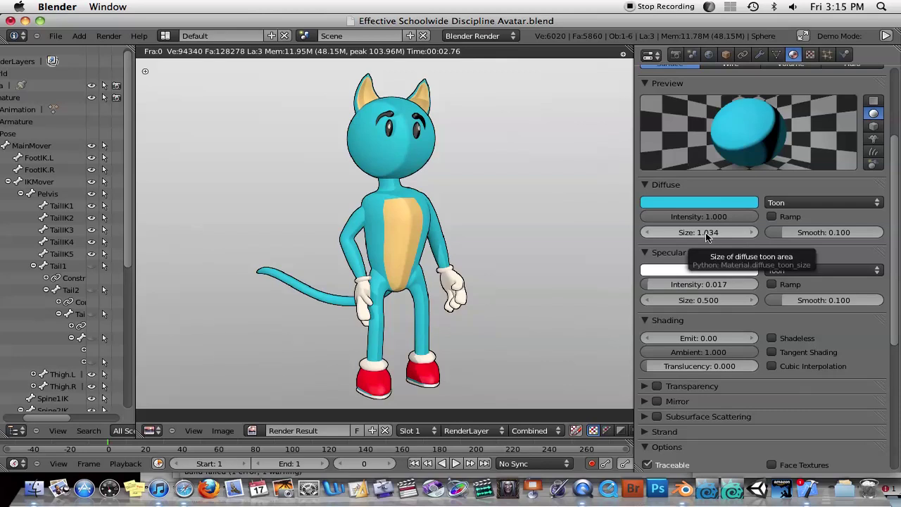
Step: Test smaller diffuse toon sizes of 0.626 and 0.406 on the Body material, rendering the character with each
{"action": "left_click_drag", "start_coordinate": [702, 232], "coordinate": [657, 231]}
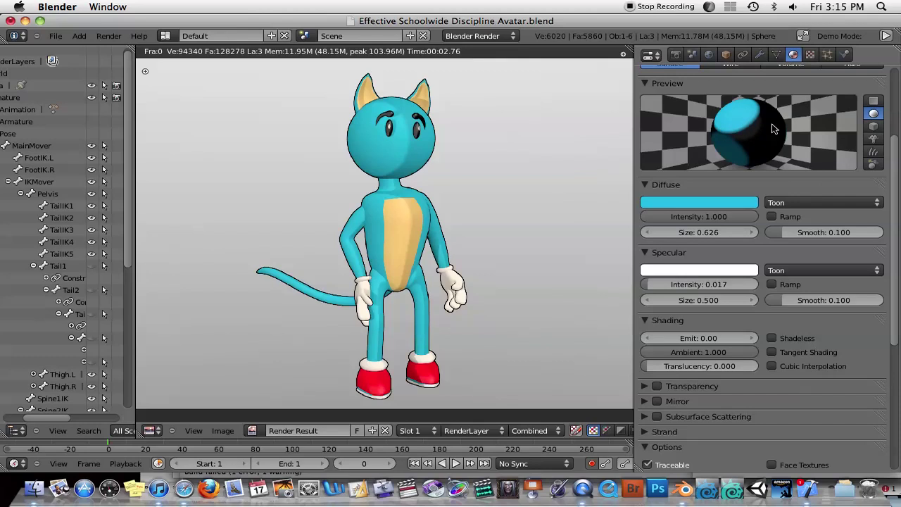
{"action": "key", "text": "F12"}
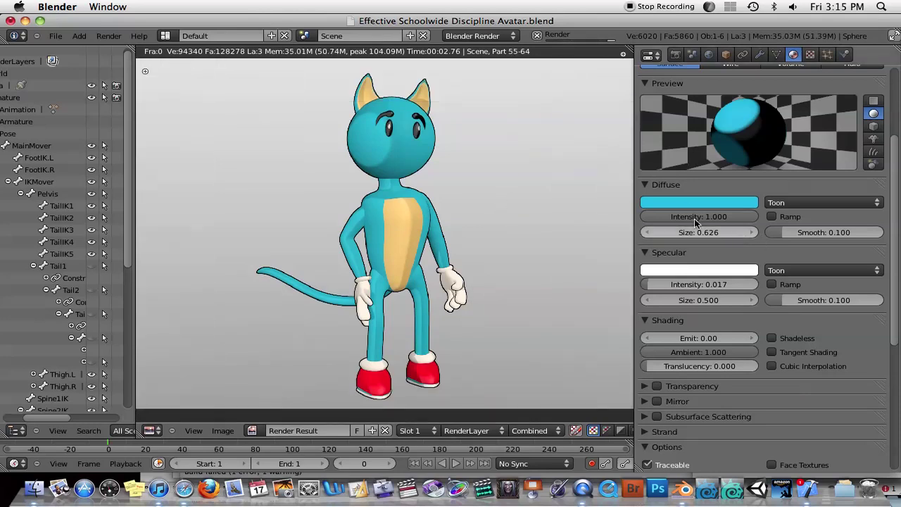
{"action": "left_click_drag", "start_coordinate": [684, 233], "coordinate": [641, 233]}
{"action": "key", "text": "F12"}
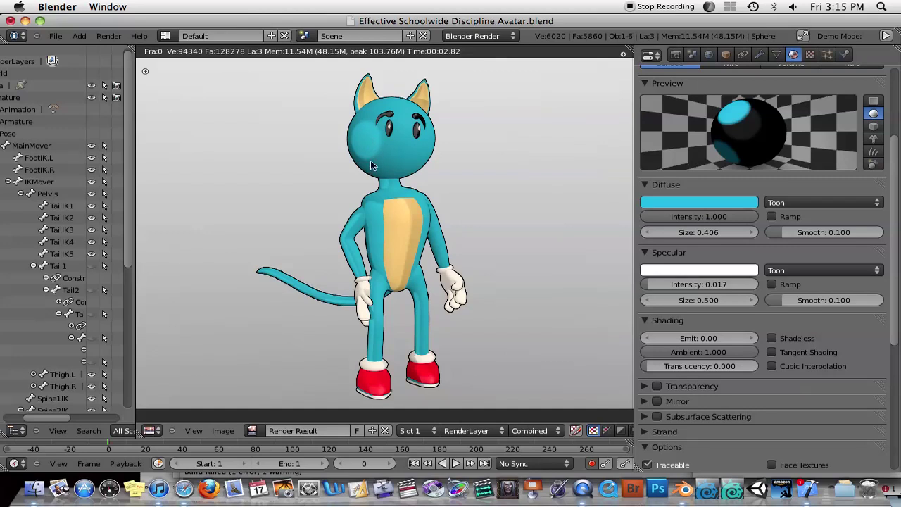
Step: Raise the Body material's diffuse toon size to 1.053 and on to 1.191, rendering the character after each change
{"action": "left_click_drag", "start_coordinate": [660, 233], "coordinate": [733, 230]}
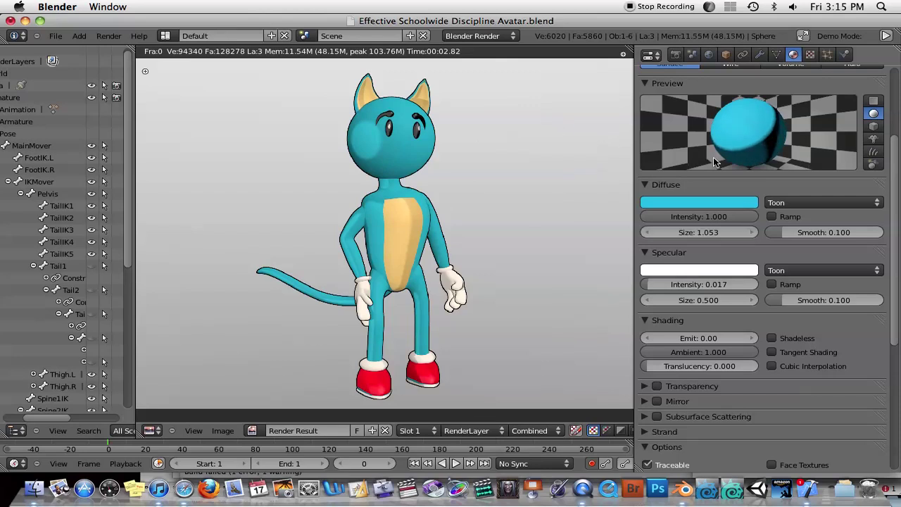
{"action": "key", "text": "F12"}
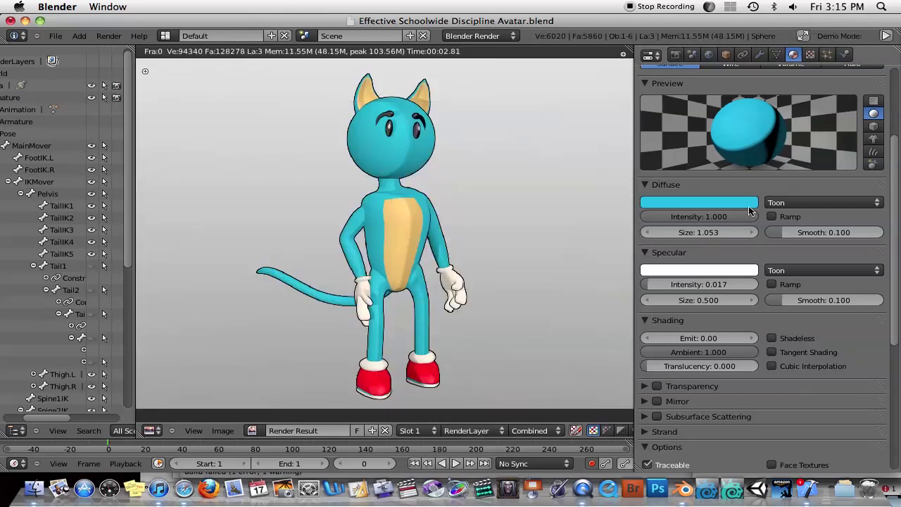
{"action": "mouse_move", "coordinate": [727, 237]}
{"action": "left_mouse_down"}
{"action": "mouse_move", "coordinate": [717, 234]}
{"action": "mouse_move", "coordinate": [734, 230]}
{"action": "left_mouse_up"}
{"action": "key", "text": "F12"}
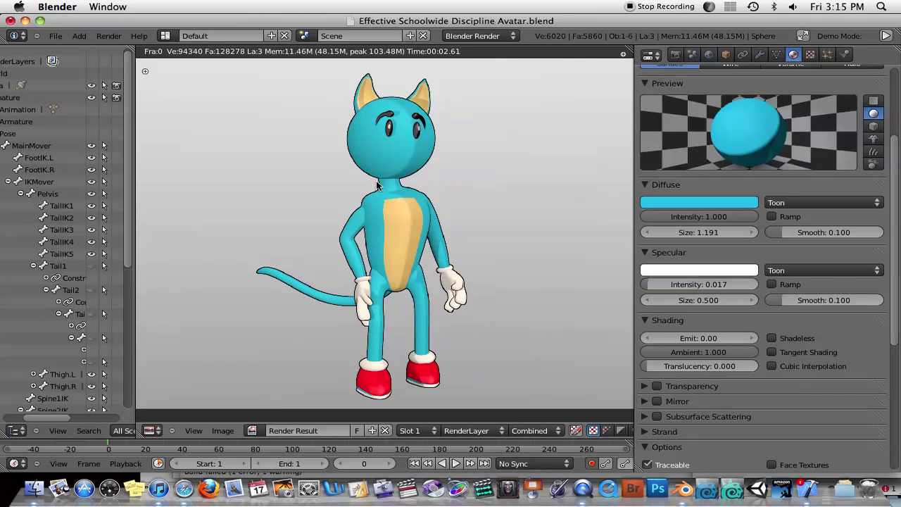
Step: Nudge the Body material's diffuse toon size up to 1.291, and bring it back to 1.191
{"action": "left_click", "coordinate": [647, 235]}
{"action": "left_click", "coordinate": [752, 233]}
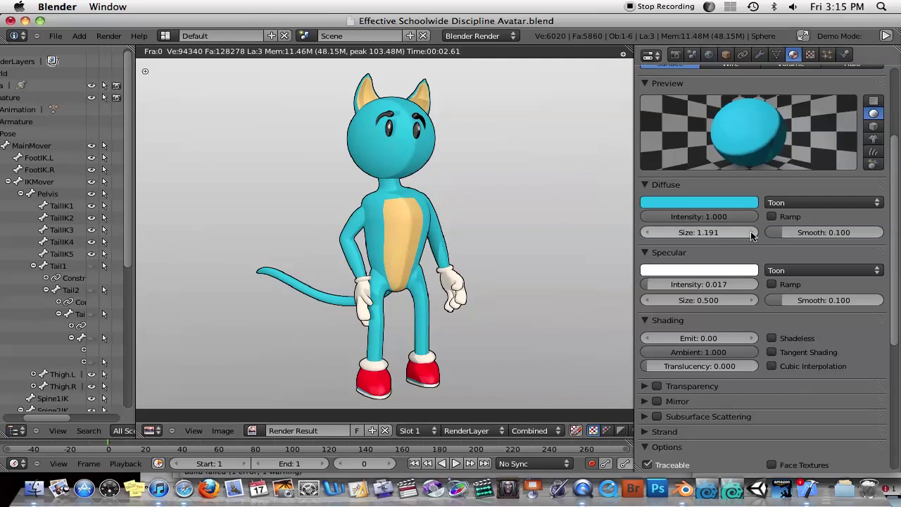
{"action": "left_click", "coordinate": [752, 233]}
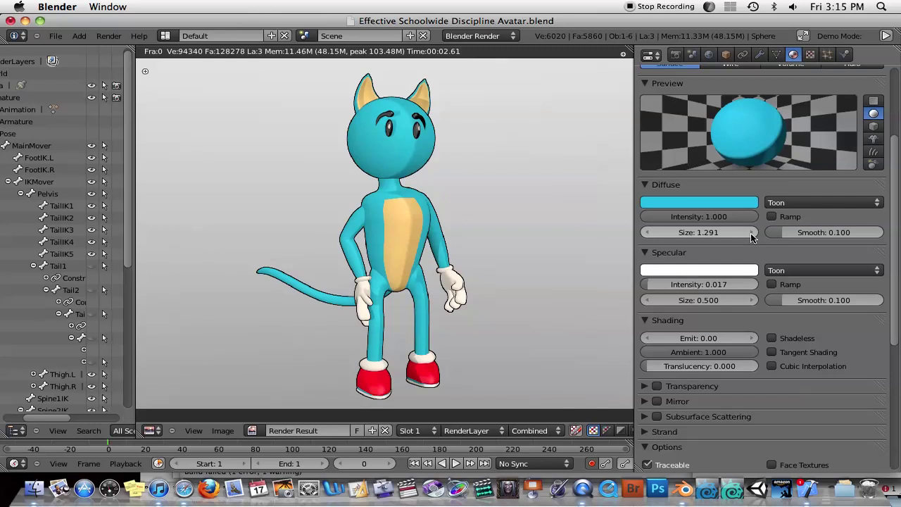
{"action": "left_click", "coordinate": [645, 232]}
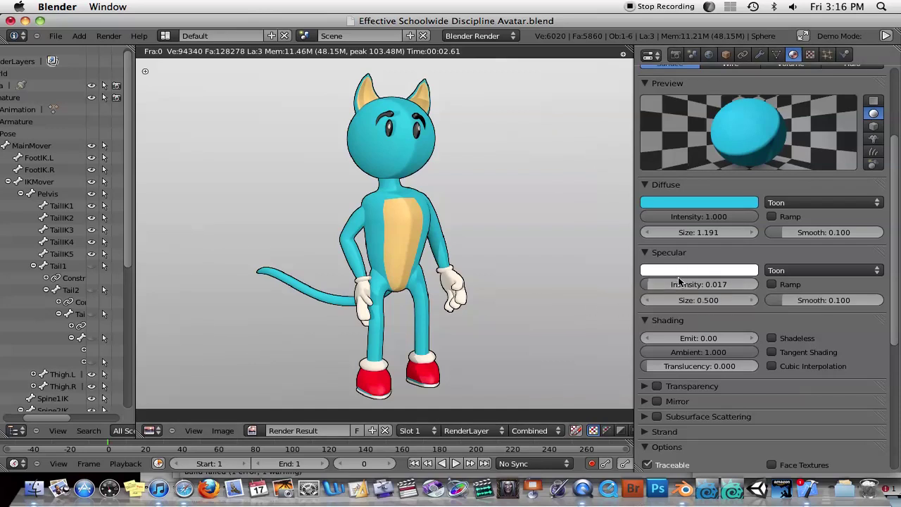
Step: Test Body material specular intensities of 0.273 and 0.511 in renders, and settle on 0.053 with a final render
{"action": "left_click_drag", "start_coordinate": [668, 285], "coordinate": [698, 282]}
{"action": "key", "text": "F12"}
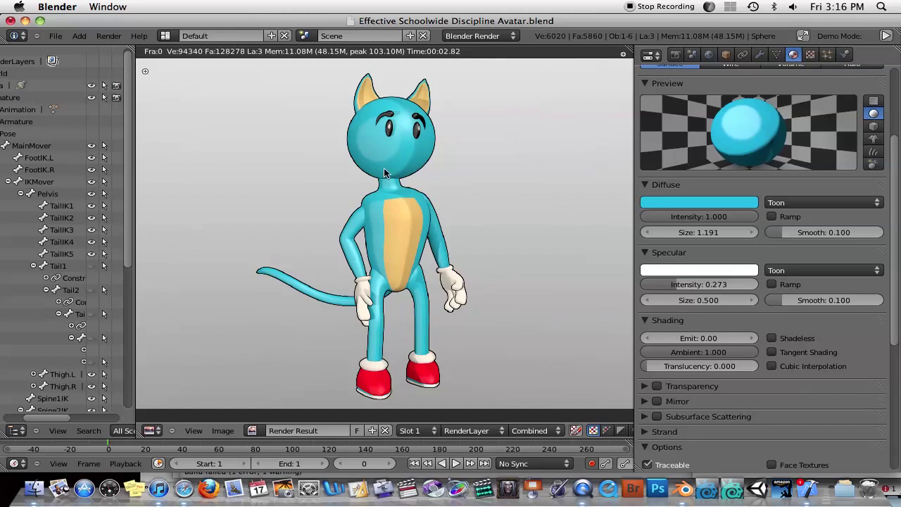
{"action": "left_click_drag", "start_coordinate": [674, 287], "coordinate": [700, 285]}
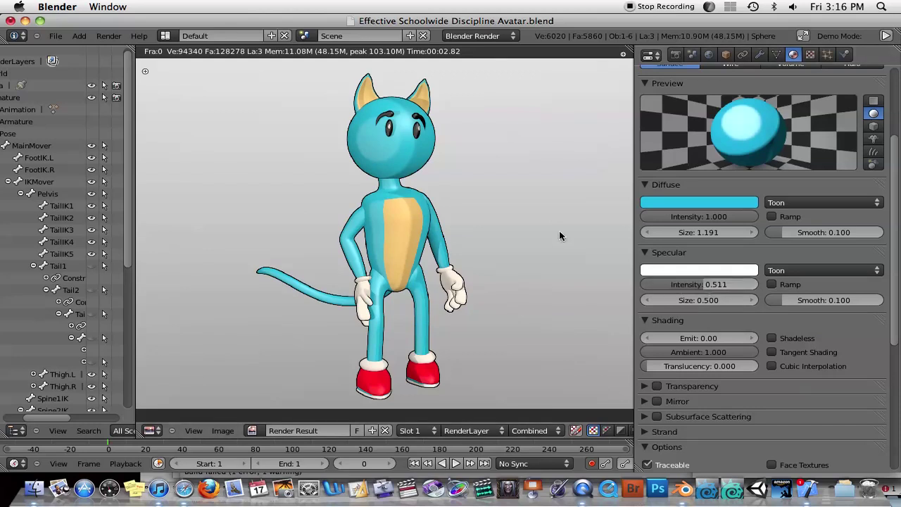
{"action": "key", "text": "F12"}
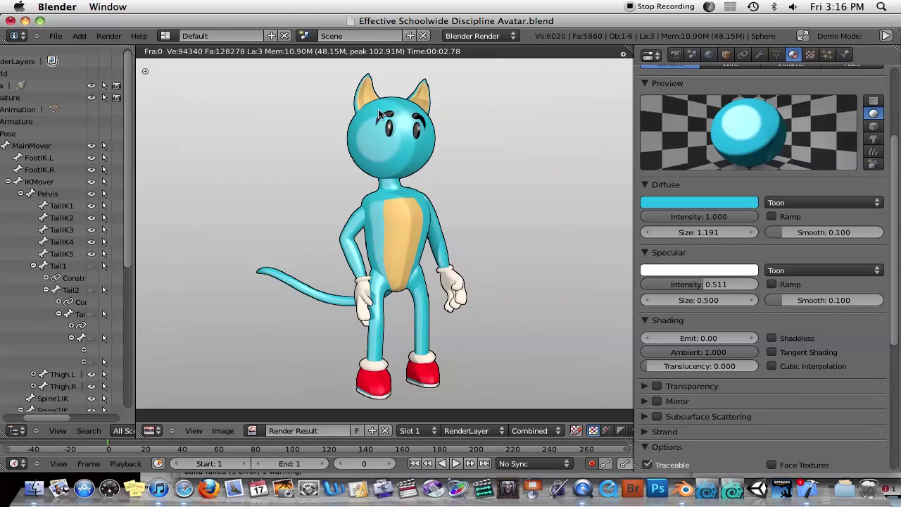
{"action": "left_click_drag", "start_coordinate": [698, 284], "coordinate": [649, 284]}
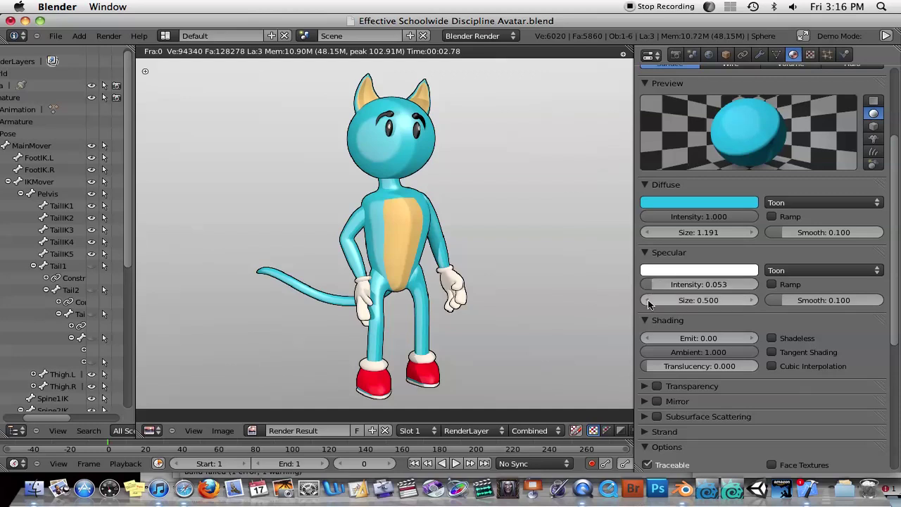
{"action": "key", "text": "F12"}
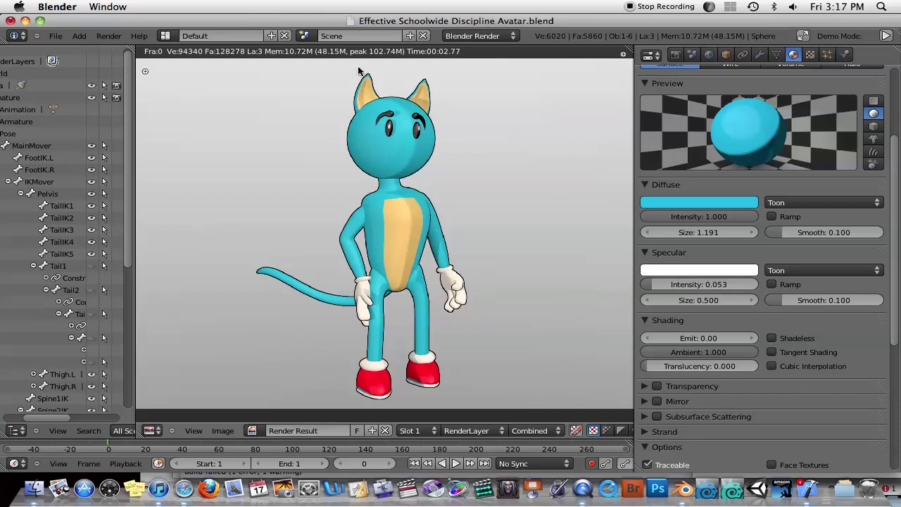
Step: Turn off Edge in the render's post-processing settings, render the character without outlines, and turn Edge back on
{"action": "left_click", "coordinate": [675, 54]}
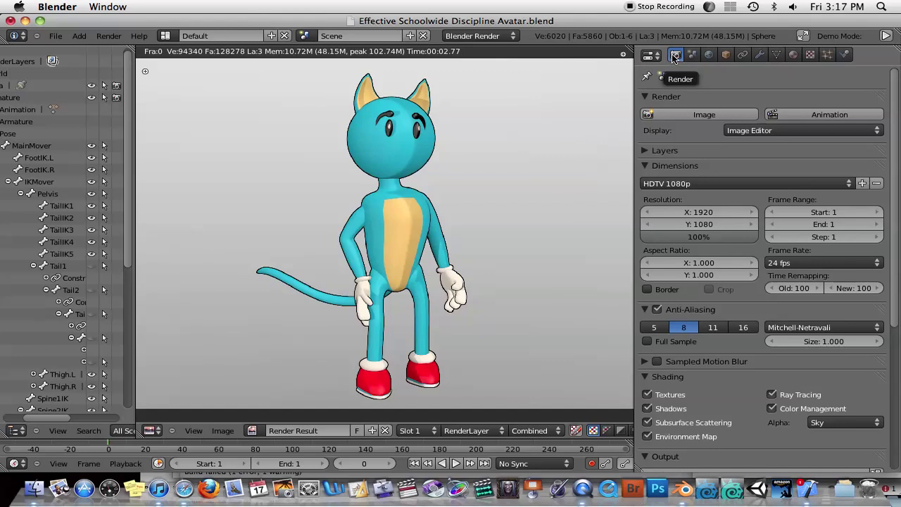
{"action": "scroll", "coordinate": [752, 239], "scroll_direction": "down", "scroll_amount": 5}
{"action": "scroll", "coordinate": [749, 239], "scroll_direction": "down", "scroll_amount": 2}
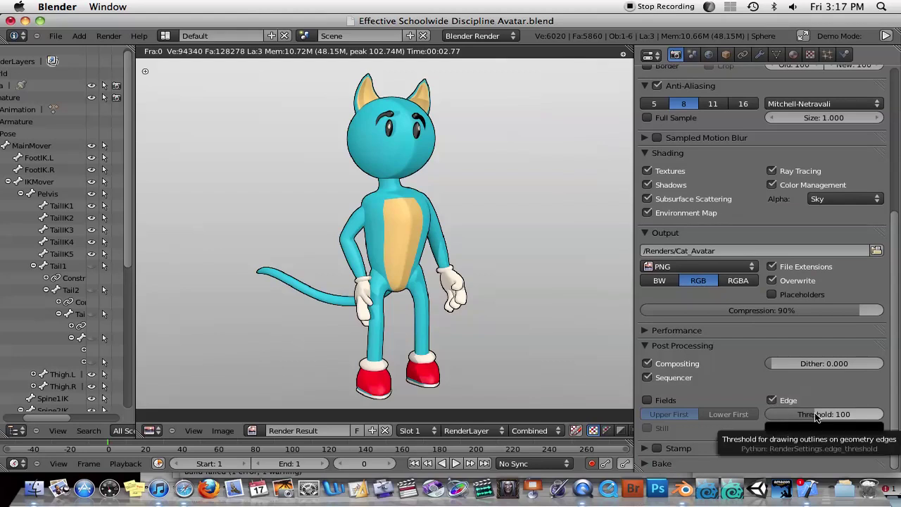
{"action": "left_click", "coordinate": [771, 400]}
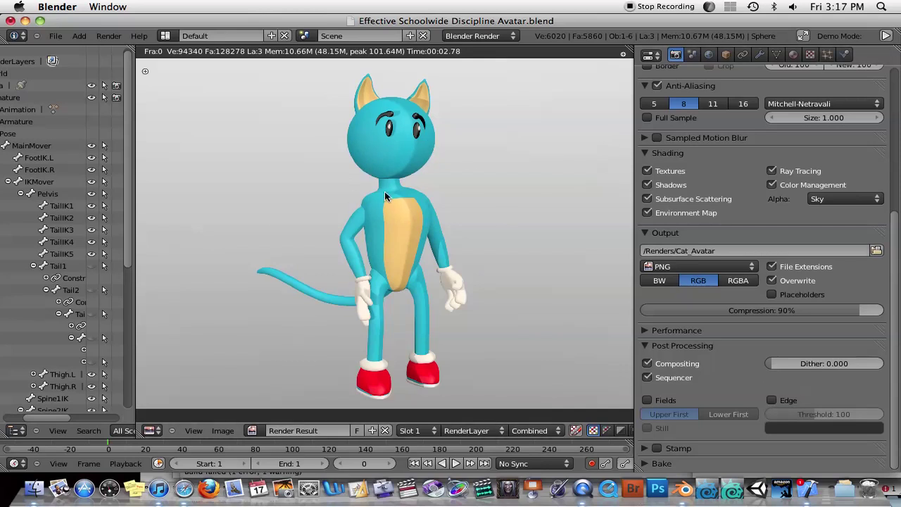
{"action": "left_click", "coordinate": [772, 399]}
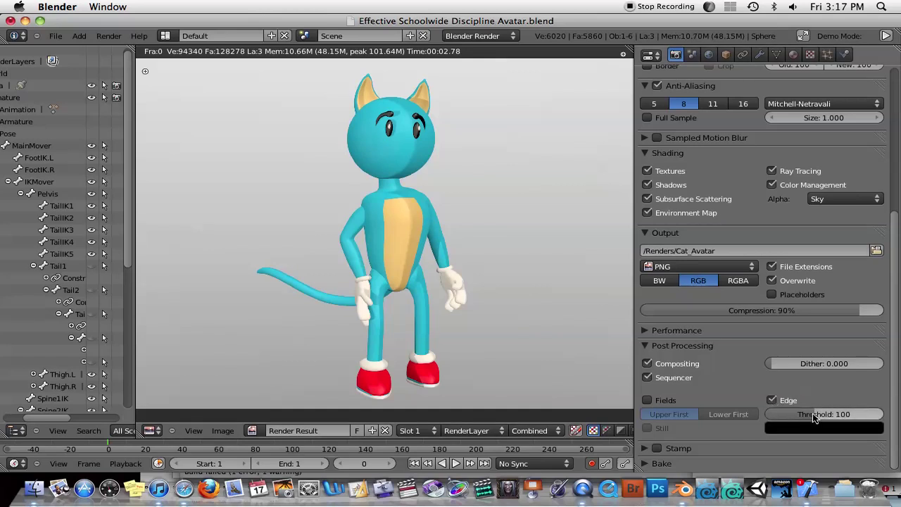
Step: Test edge thresholds of 146 and 20, rendering the character with each value
{"action": "left_click_drag", "start_coordinate": [813, 414], "coordinate": [834, 418]}
{"action": "key", "text": "F12"}
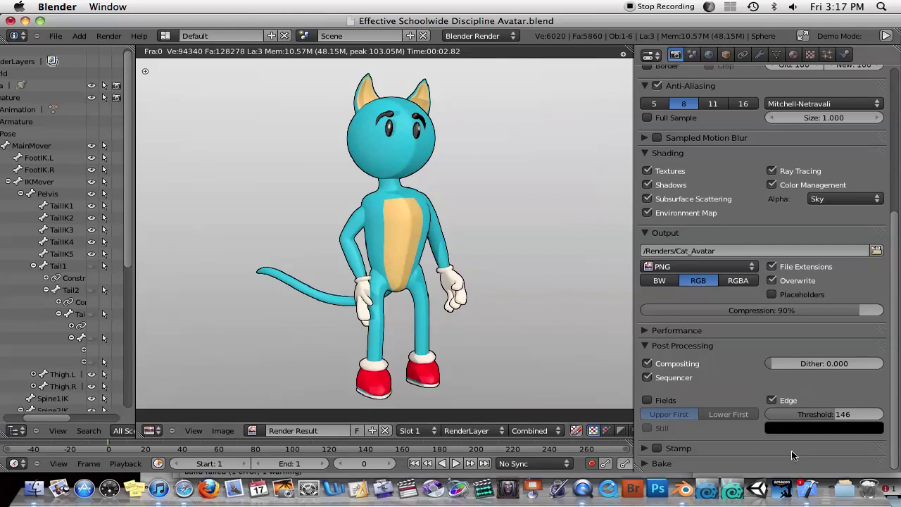
{"action": "left_click_drag", "start_coordinate": [834, 418], "coordinate": [778, 417]}
{"action": "key", "text": "F12"}
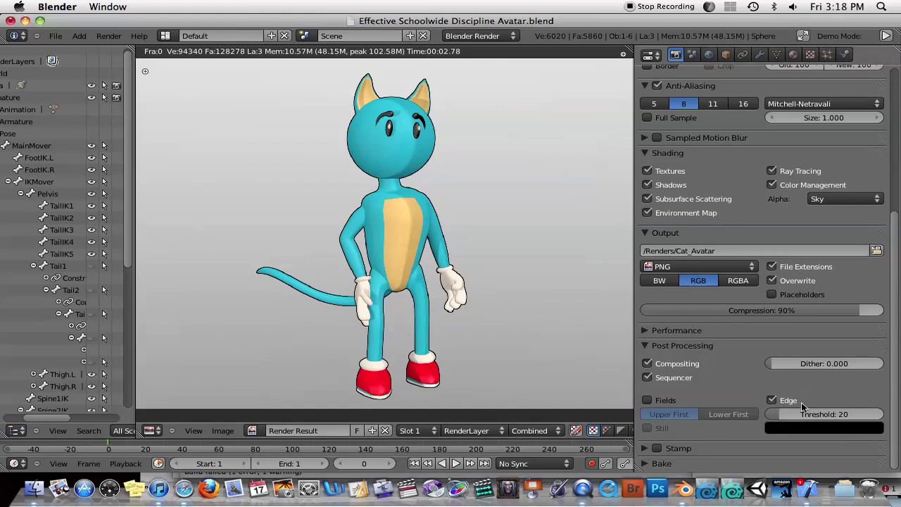
Step: Set the edge threshold to 117 and render, and raise it to 231 and render again
{"action": "left_click_drag", "start_coordinate": [795, 412], "coordinate": [820, 414]}
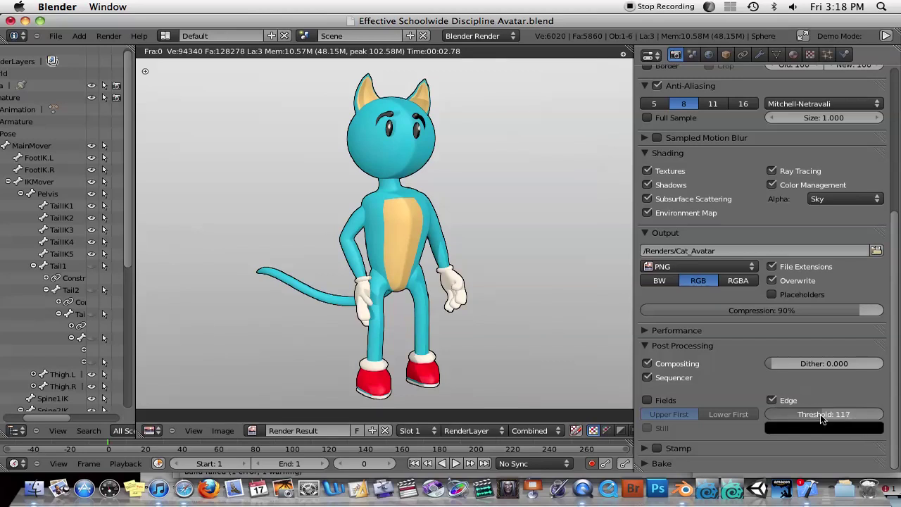
{"action": "key", "text": "F12"}
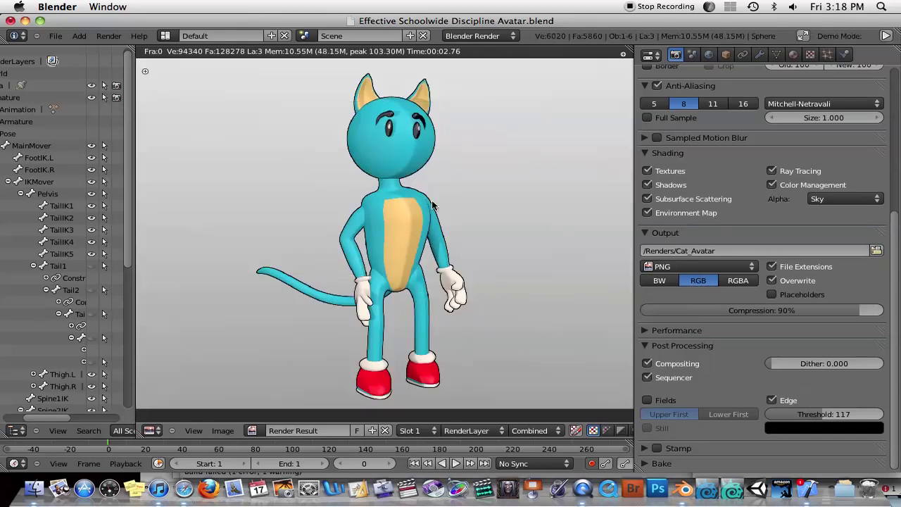
{"action": "left_click_drag", "start_coordinate": [820, 420], "coordinate": [873, 420]}
{"action": "key", "text": "F12"}
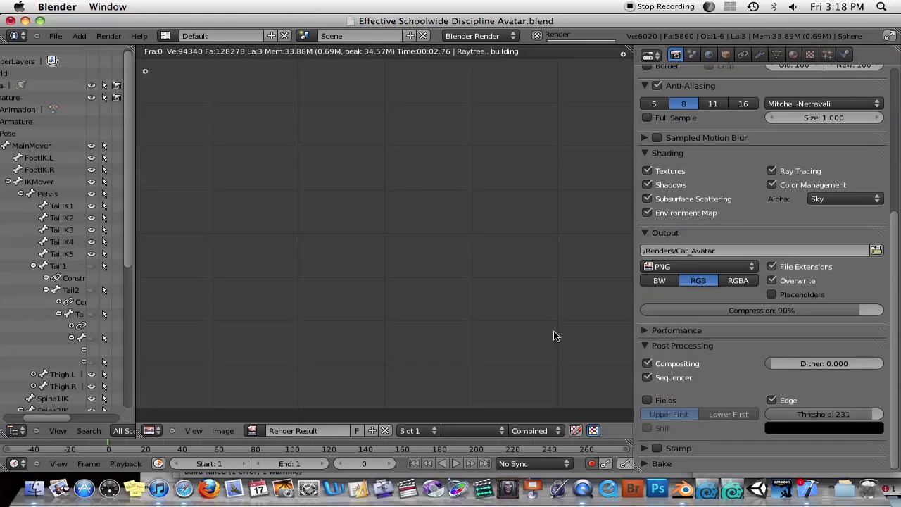